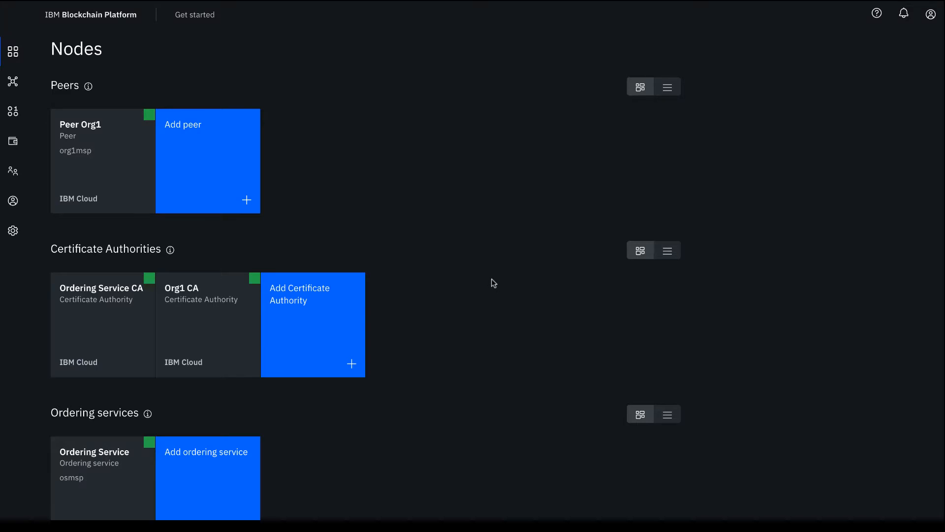
# Step: Review the existing nodes and read the sample network structure in the Build a network tutorial
pyautogui.scroll(-3, 491, 279)
pyautogui.scroll(3, 493, 279)
pyautogui.click(193, 16)
pyautogui.click(176, 134)
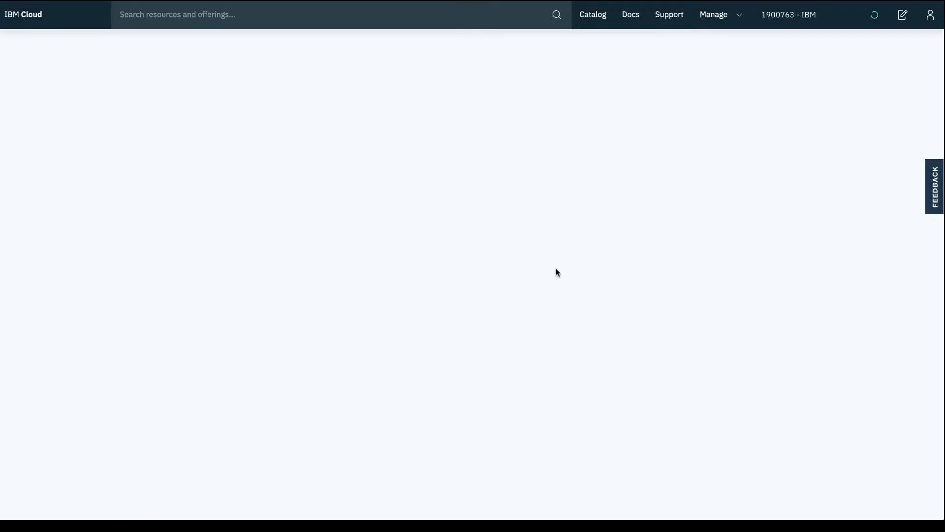
pyautogui.scroll(-15, 698, 386)
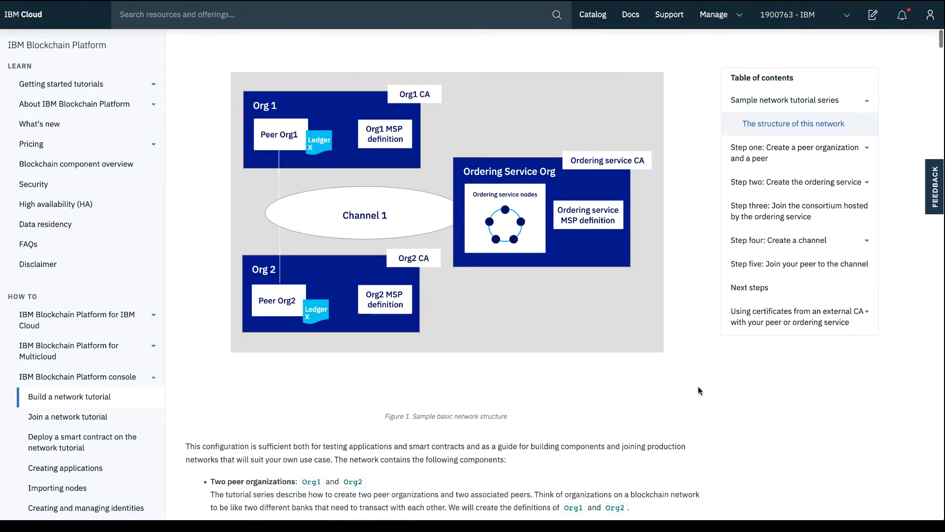
pyautogui.scroll(-10, 699, 389)
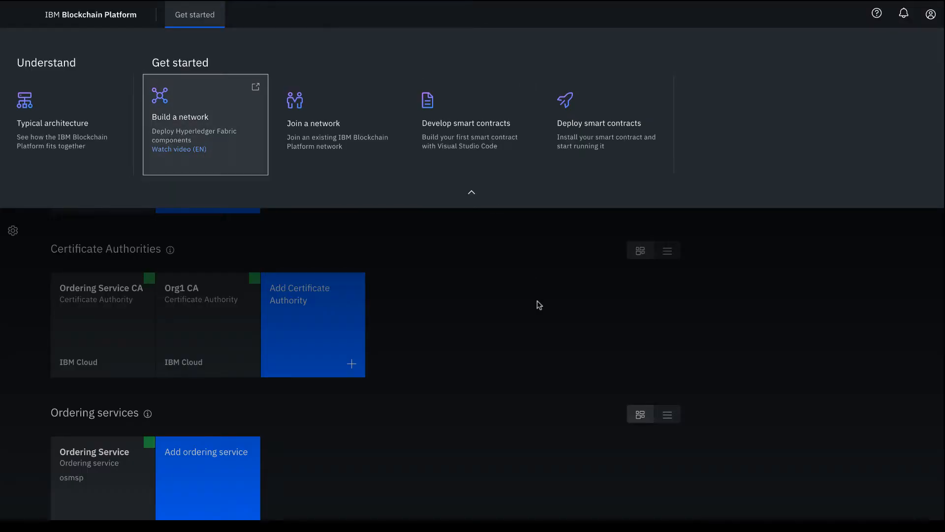
pyautogui.click(538, 304)
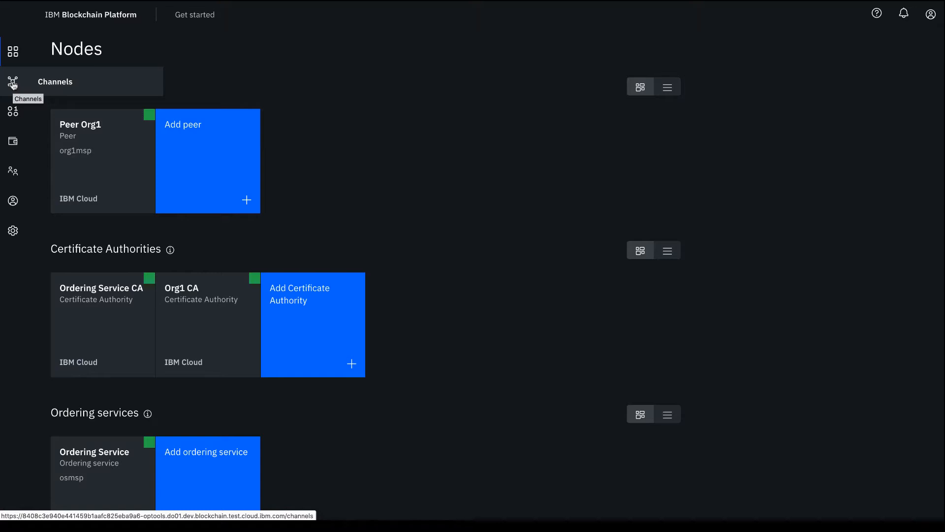
# Step: Add the existing Org1 MSP (org1msp) to the Ordering Service's consortium members
pyautogui.click(111, 489)
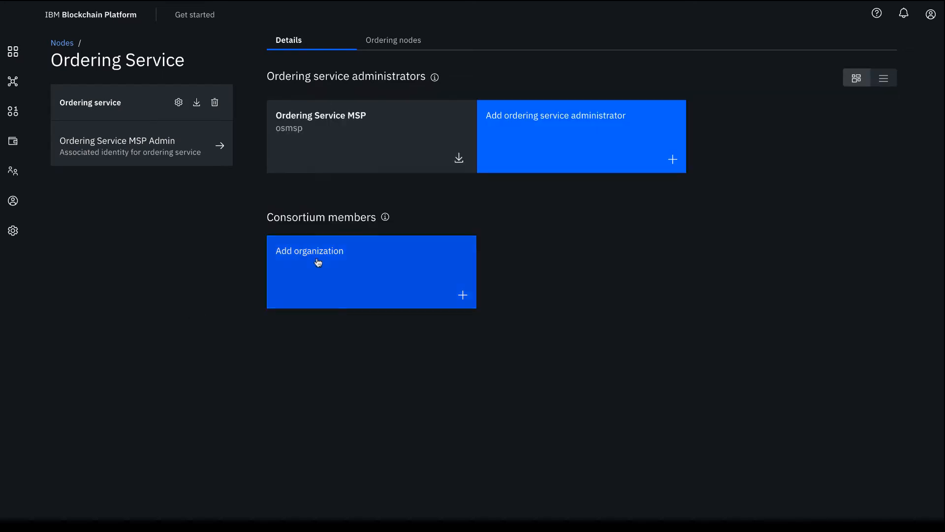
pyautogui.click(319, 259)
pyautogui.click(820, 200)
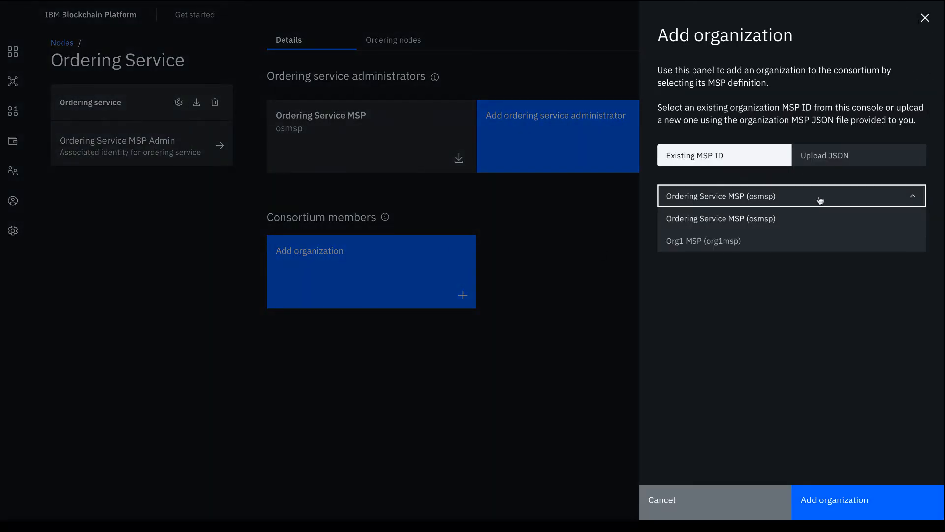
pyautogui.click(803, 241)
pyautogui.click(858, 499)
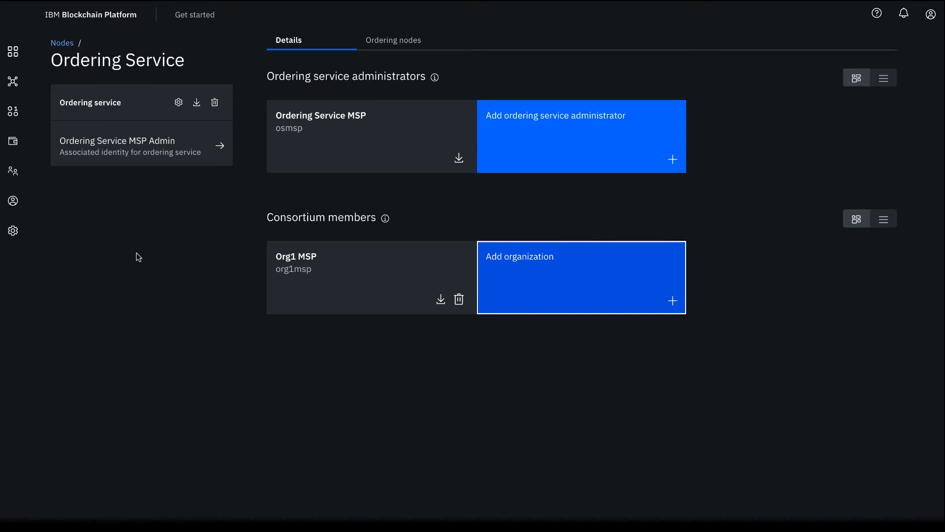
# Step: Begin creating a channel named channel1 that uses Ordering Service as its ordering service
pyautogui.click(17, 85)
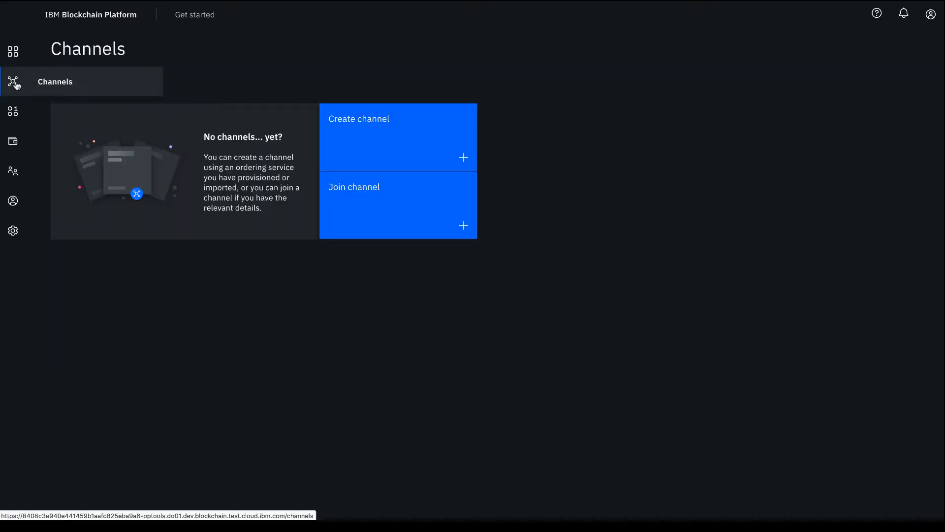
pyautogui.click(367, 144)
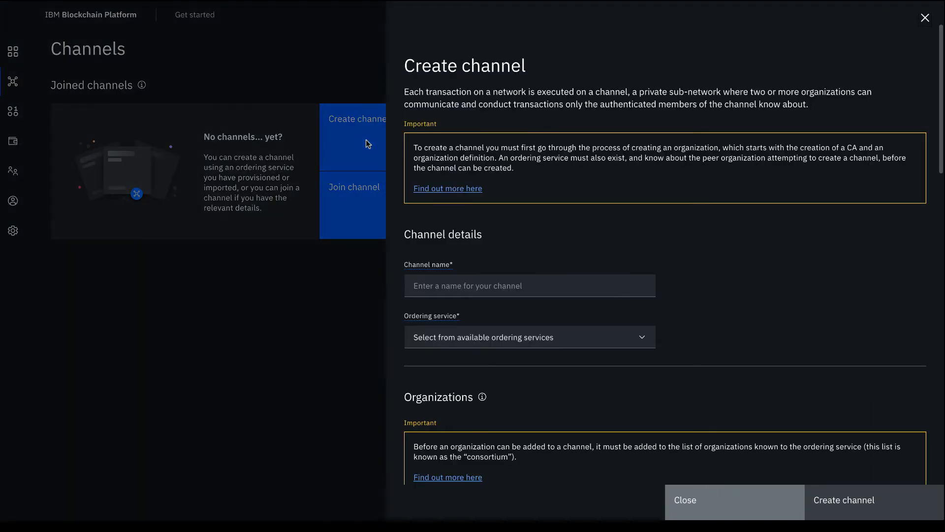
pyautogui.click(545, 293)
pyautogui.write('channel1')
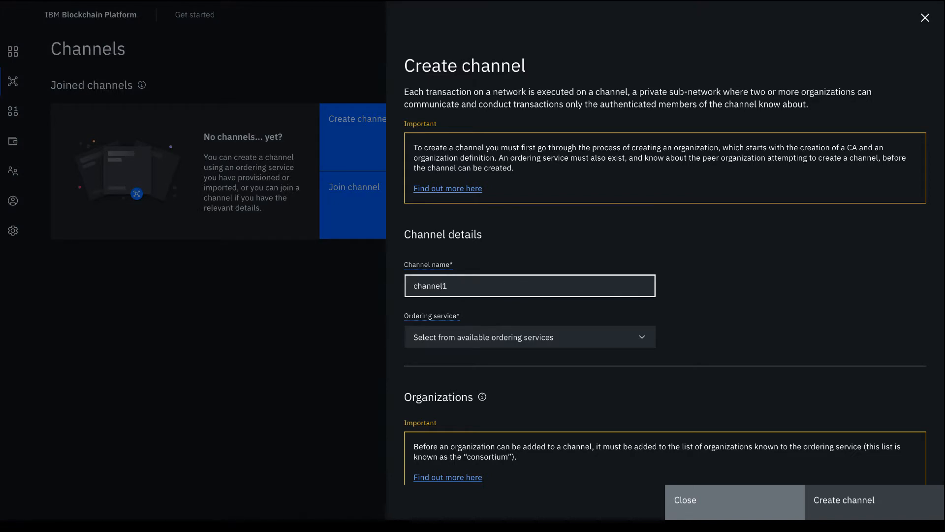
pyautogui.click(577, 341)
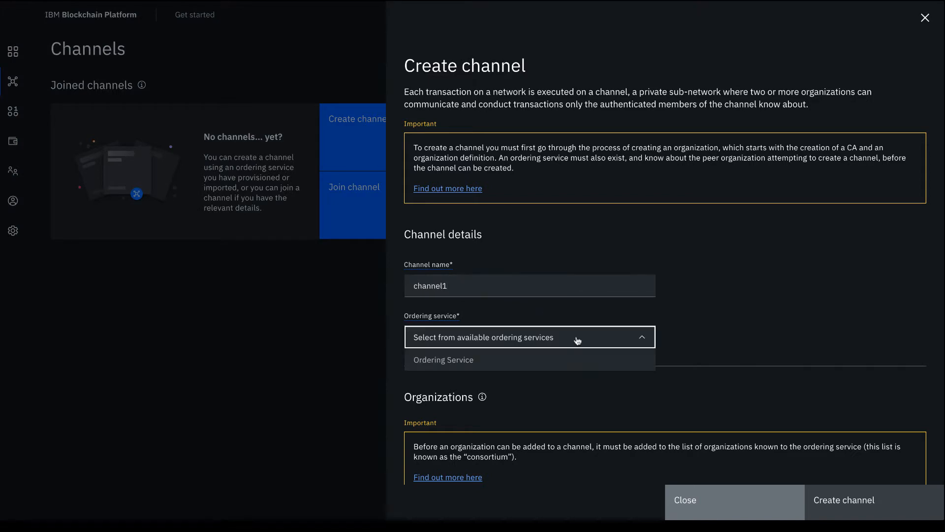
pyautogui.click(565, 363)
# Step: Add Org1 MSP (org1msp) as a channel member and give it the Operator permission
pyautogui.scroll(-4, 753, 321)
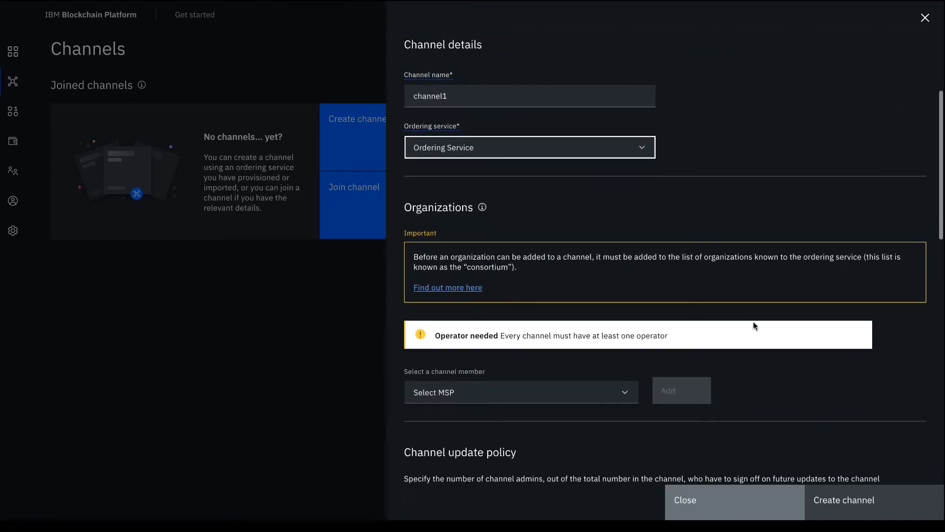
pyautogui.scroll(-3, 754, 324)
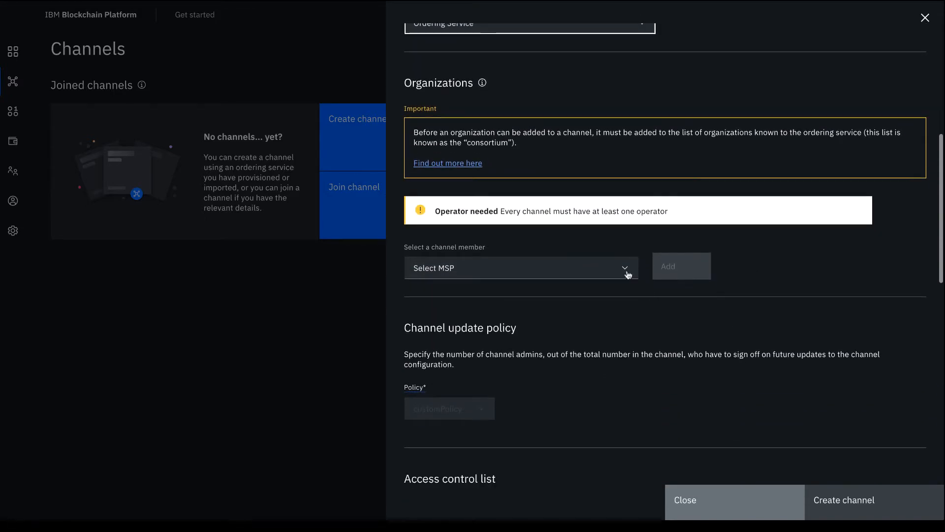
pyautogui.click(628, 274)
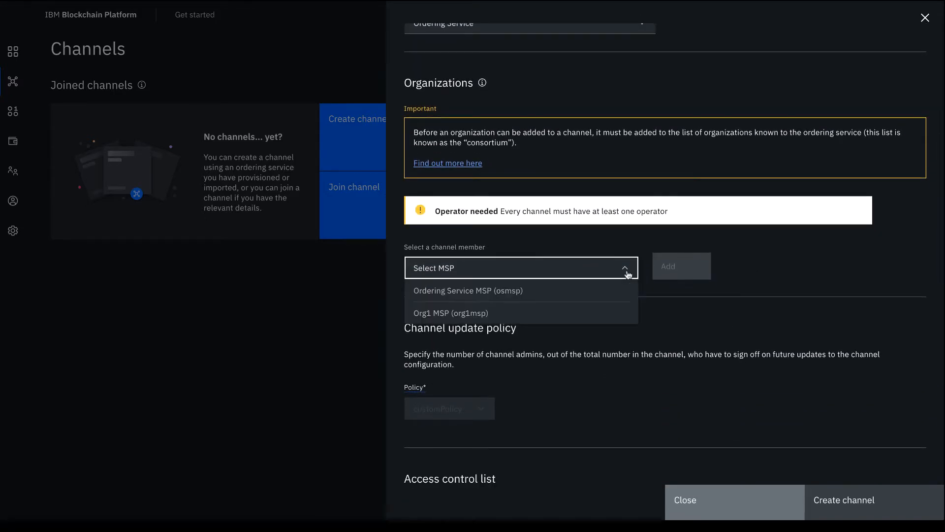
pyautogui.click(571, 315)
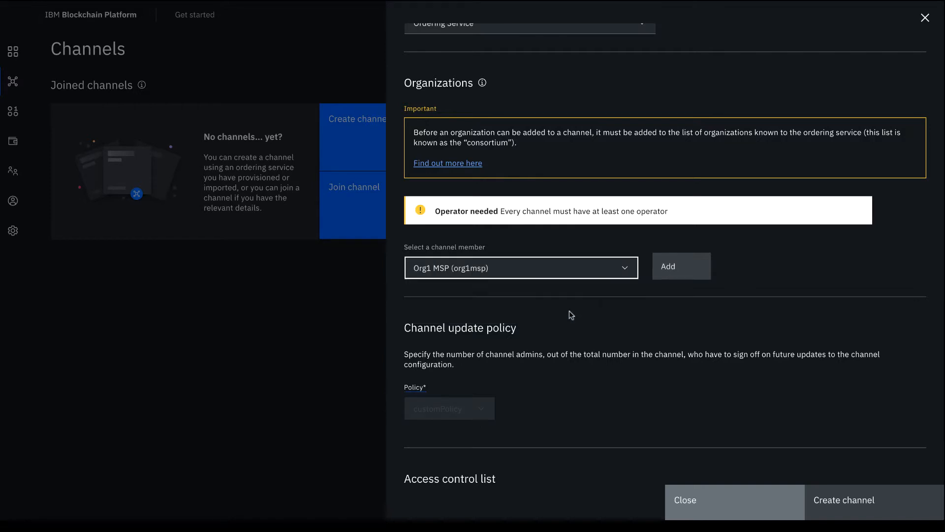
pyautogui.click(677, 270)
pyautogui.click(681, 321)
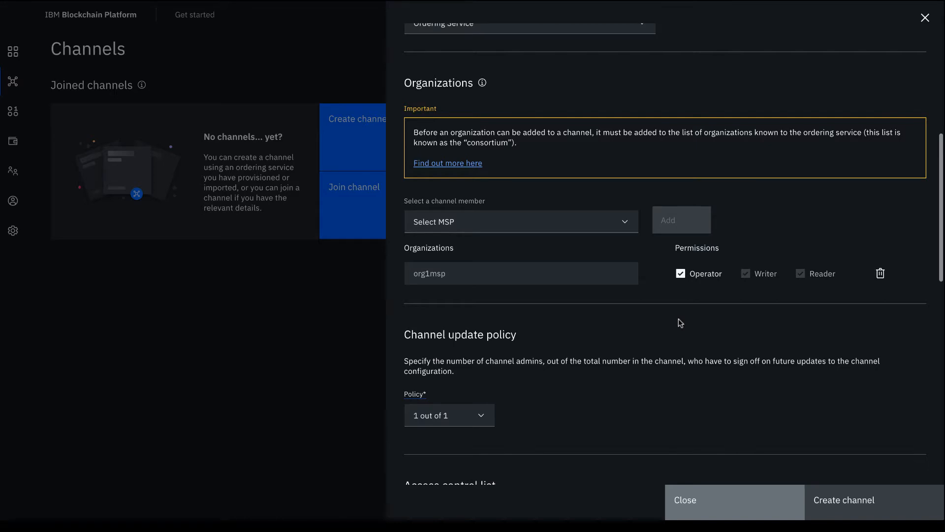
# Step: Enable the advanced channel configuration update and set the application capability to 1.4.2
pyautogui.scroll(-3, 680, 322)
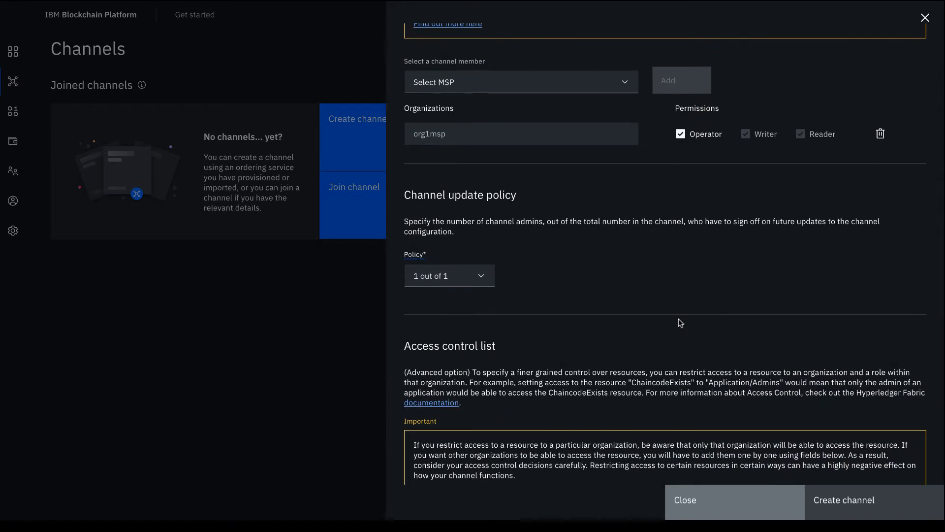
pyautogui.moveTo(416, 254)
pyautogui.scroll(-4, 656, 270)
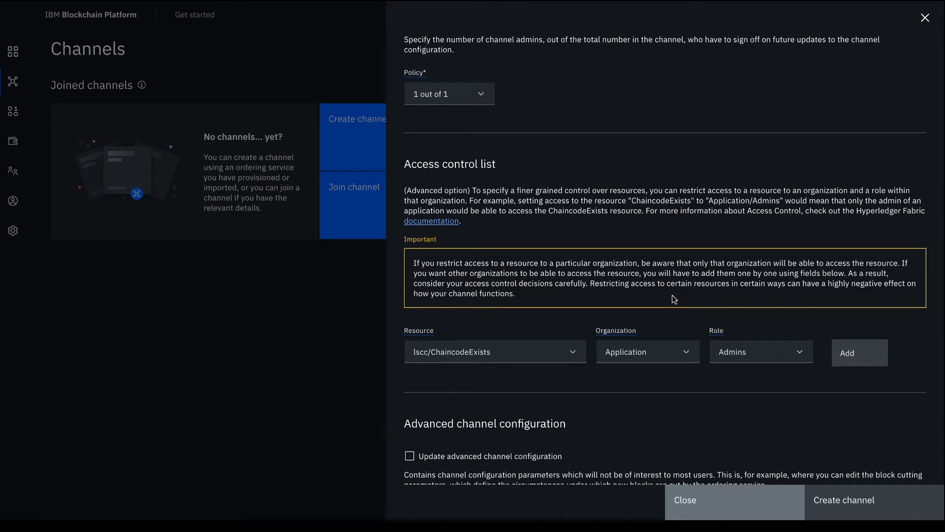
pyautogui.scroll(-4, 673, 298)
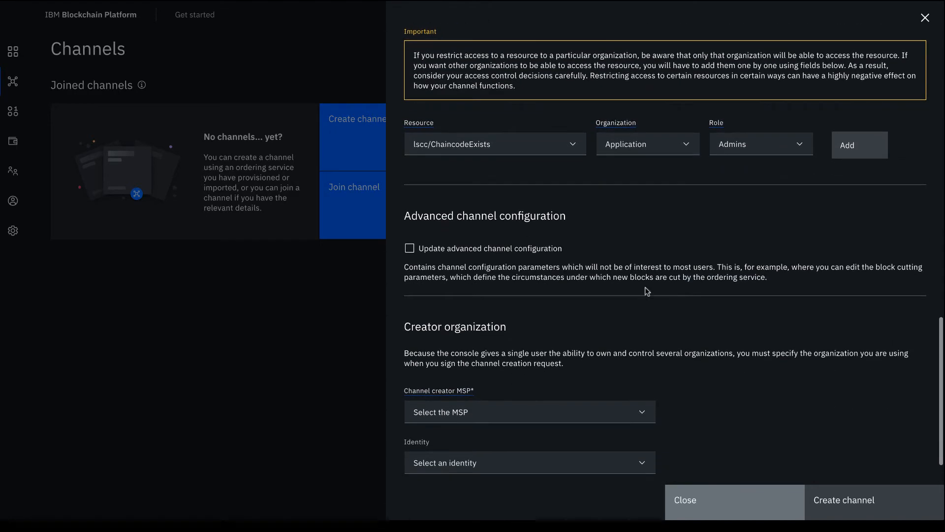
pyautogui.click(409, 249)
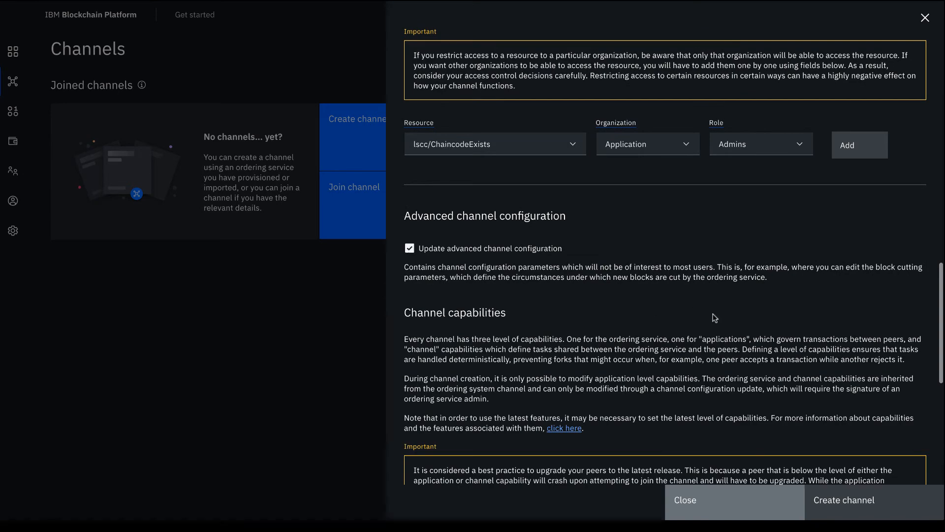
pyautogui.scroll(-3, 715, 317)
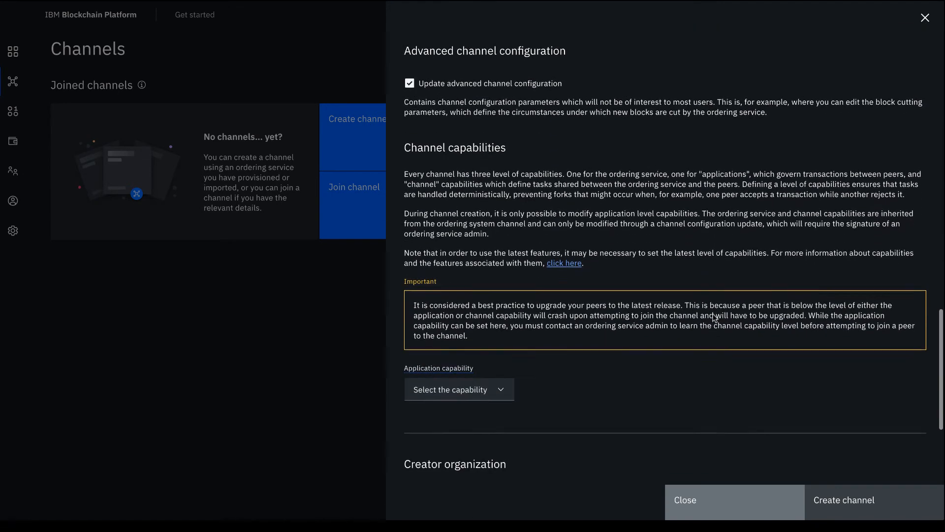
pyautogui.click(501, 394)
pyautogui.scroll(-1, 554, 402)
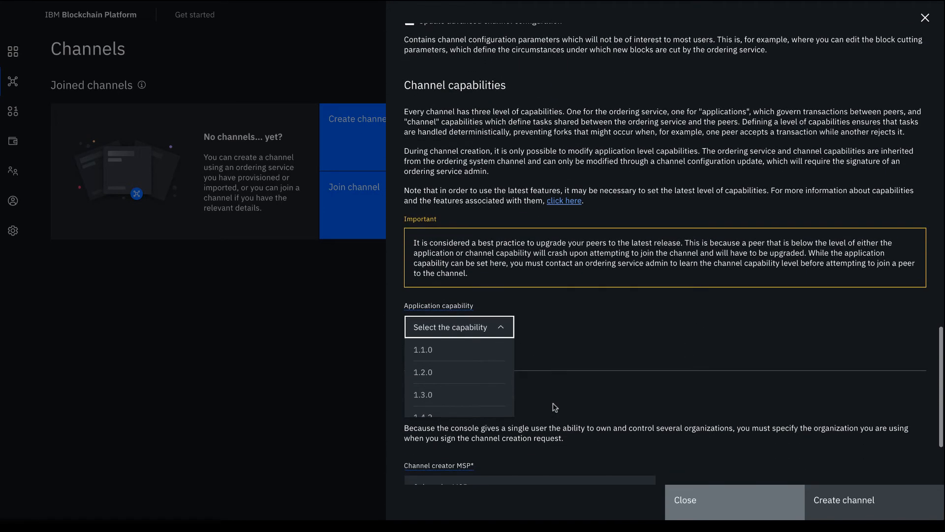
pyautogui.scroll(-1, 489, 393)
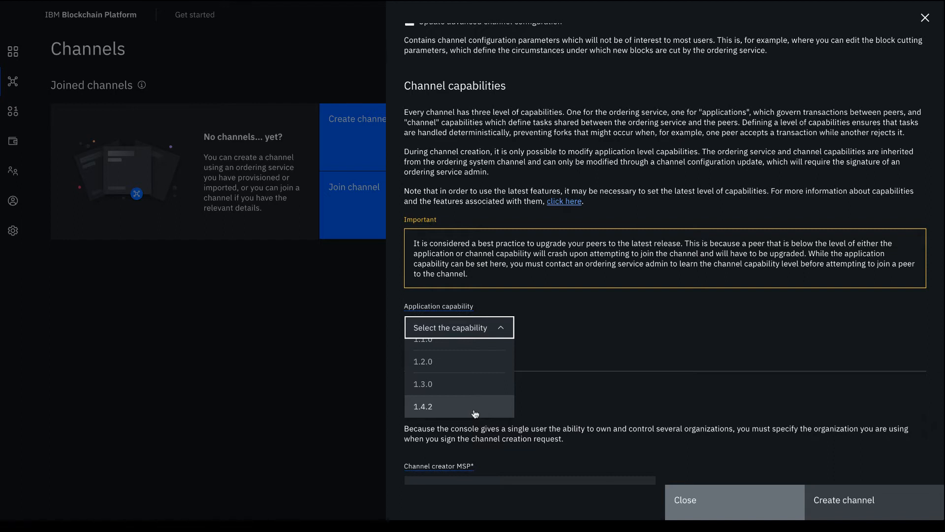
pyautogui.scroll(-1, 476, 411)
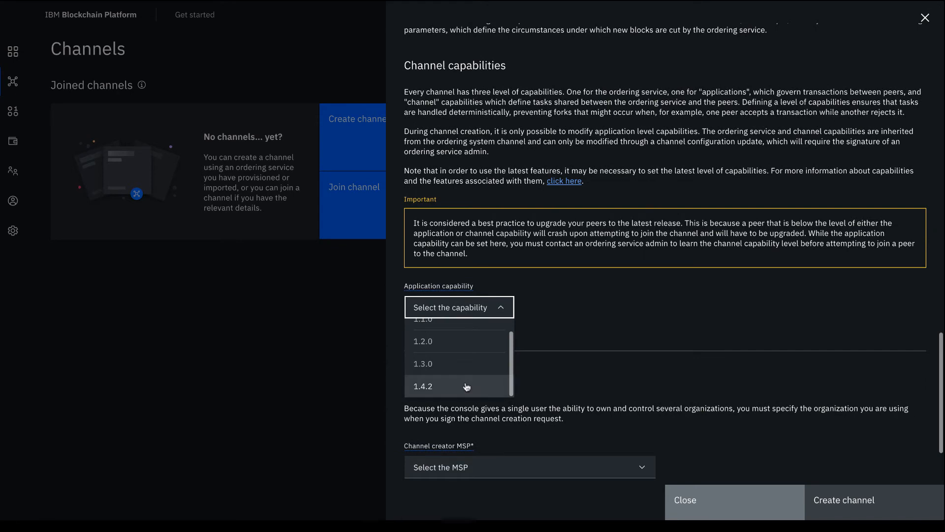
pyautogui.click(466, 390)
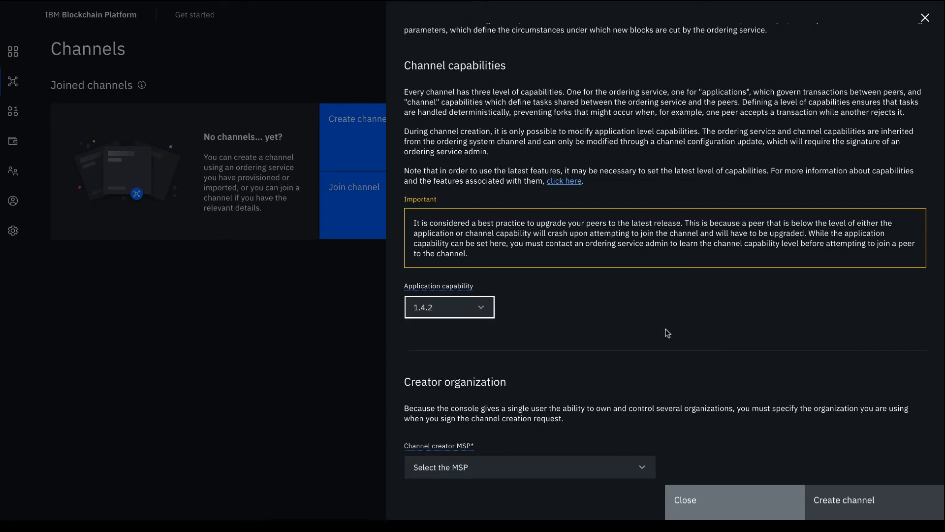
# Step: Set the channel creator MSP to Org1 MSP (org1msp) with the Org1 MSP Admin identity, and submit the channel creation
pyautogui.scroll(1, 679, 330)
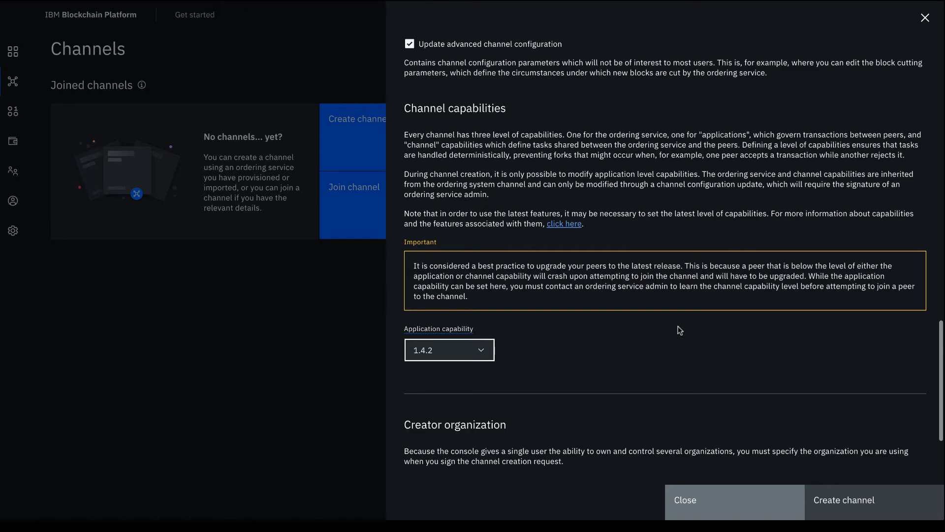
pyautogui.scroll(-3, 679, 330)
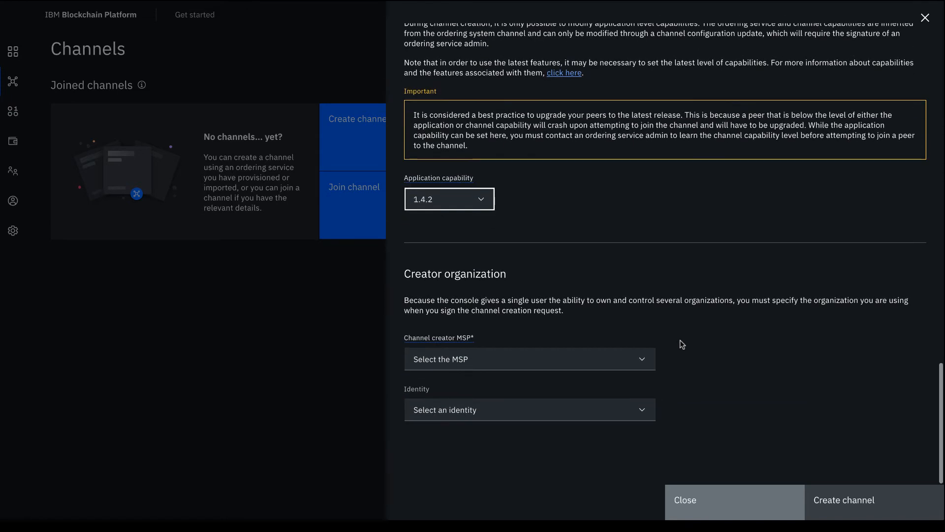
pyautogui.click(643, 365)
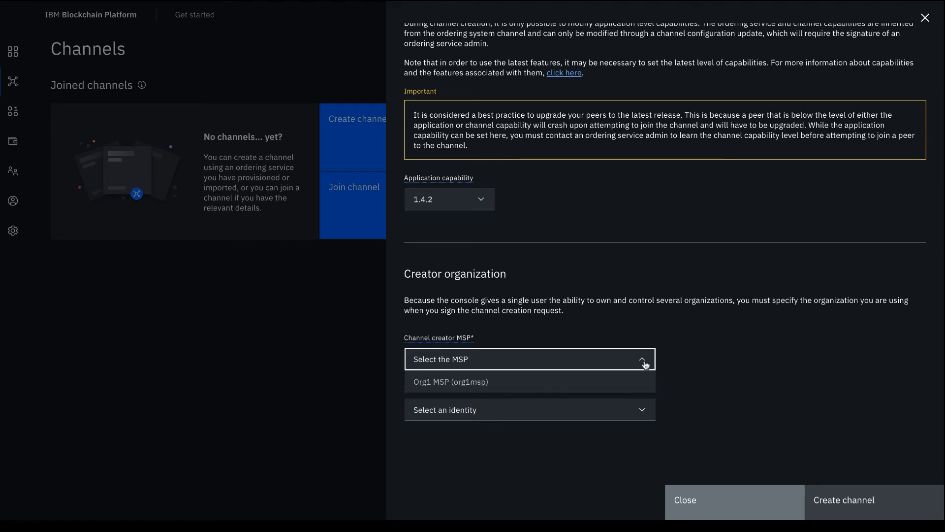
pyautogui.click(587, 383)
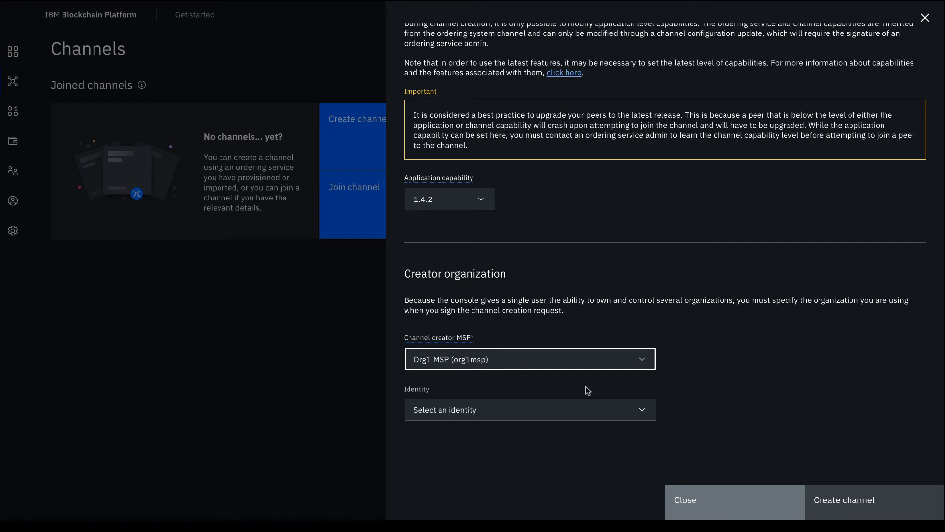
pyautogui.click(581, 416)
pyautogui.scroll(-2, 580, 440)
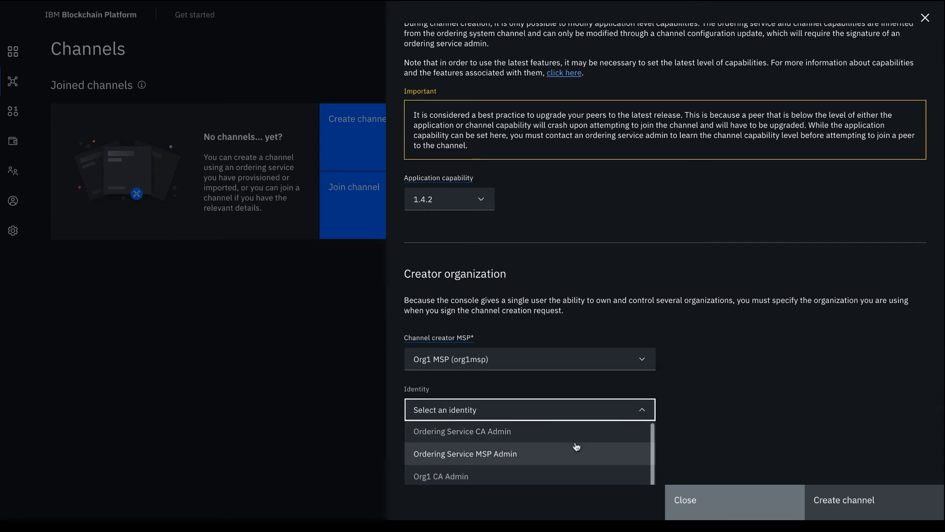
pyautogui.scroll(-1, 546, 471)
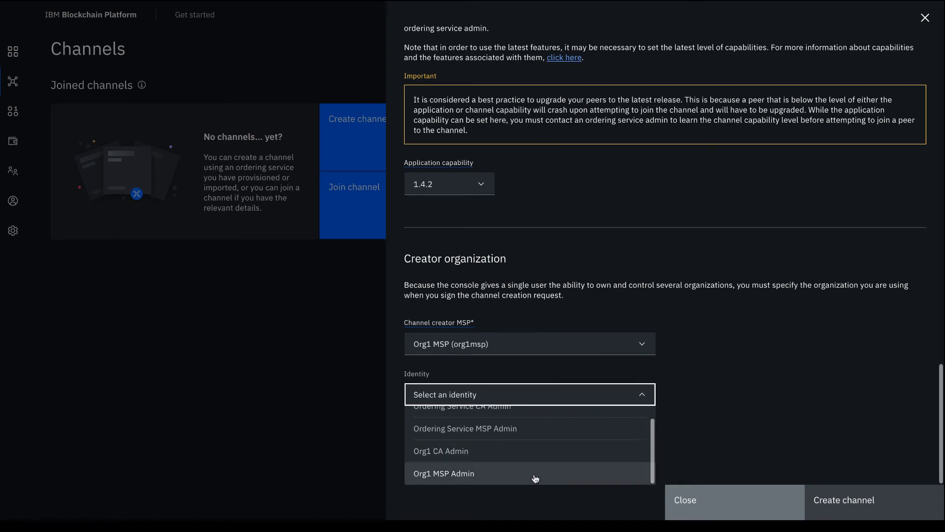
pyautogui.click(535, 472)
pyautogui.click(851, 498)
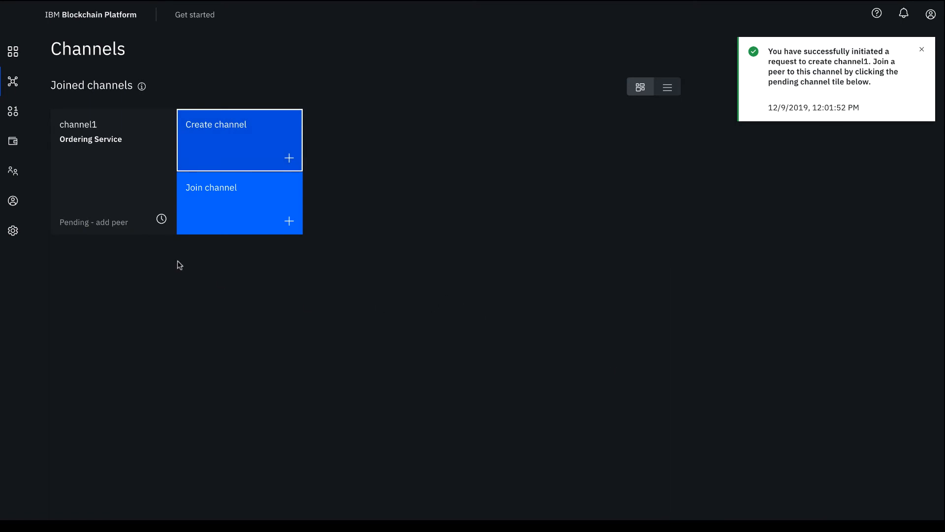
# Step: Join Peer Org1 to channel1 as an anchor peer and open the channel's transaction overview
pyautogui.click(109, 170)
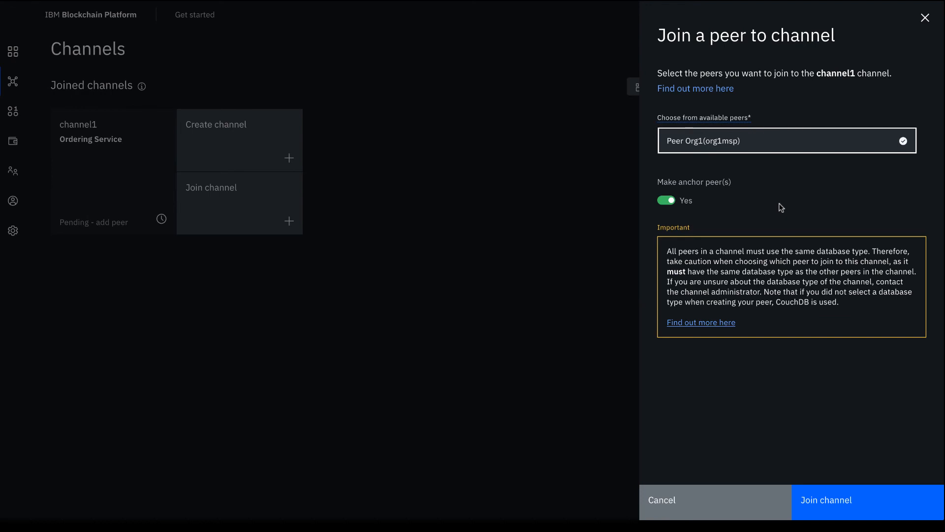
pyautogui.click(839, 500)
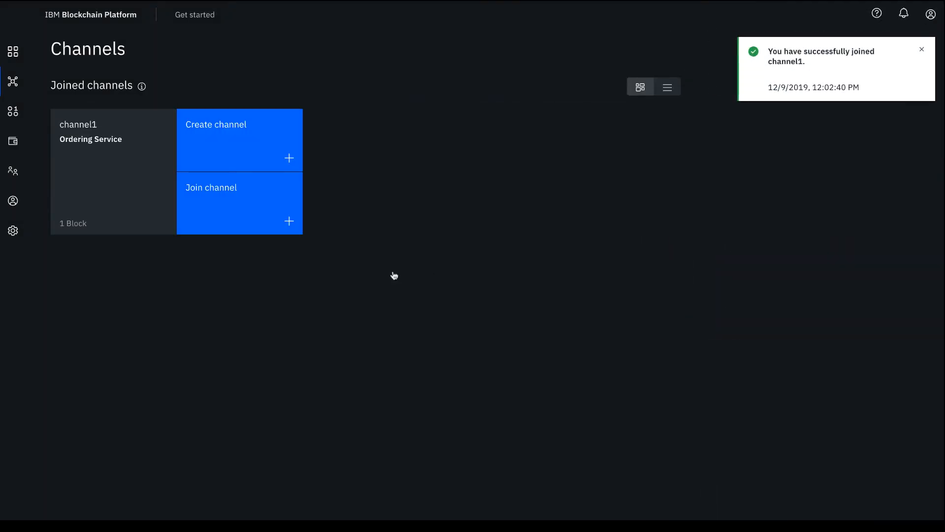
pyautogui.click(131, 176)
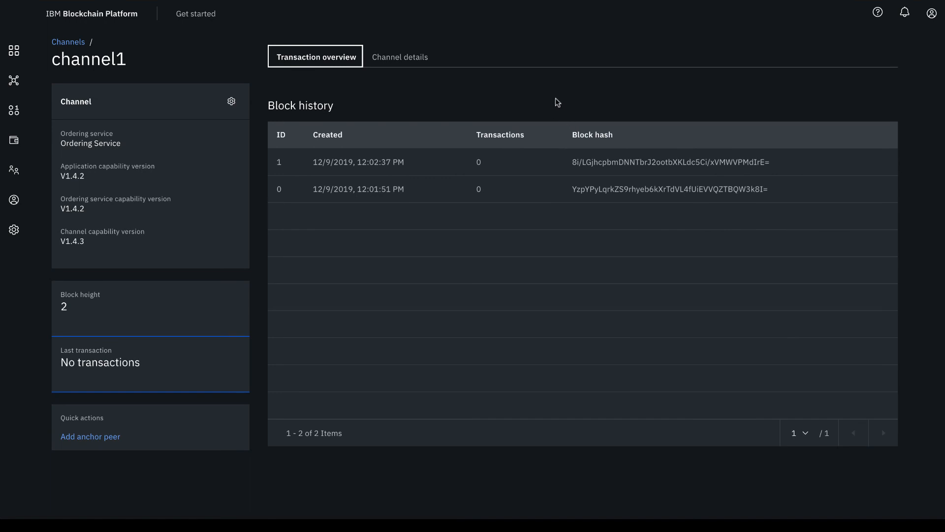
# Step: Open channel1's channel details and review its nodes, members, ordering service consenters, instantiated smart contracts and access control list
pyautogui.click(413, 62)
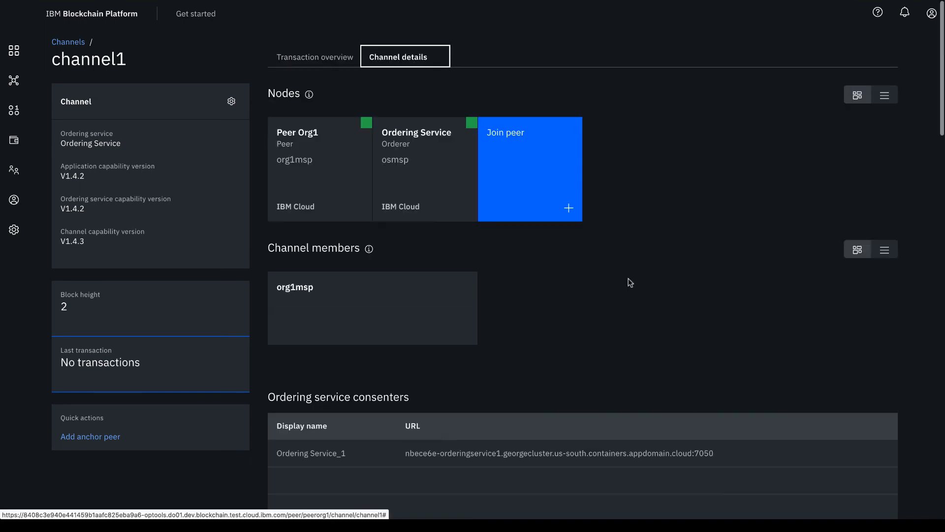
pyautogui.scroll(-3, 657, 308)
pyautogui.scroll(-10, 658, 312)
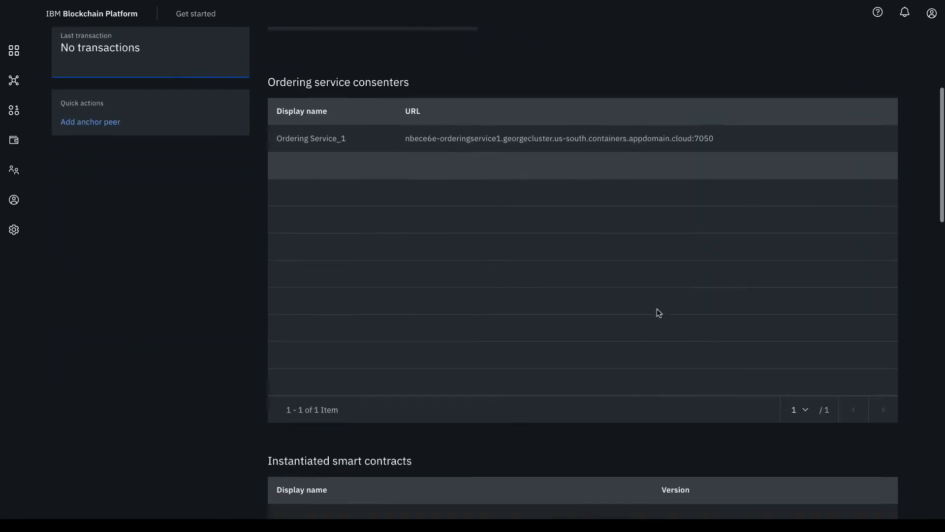
pyautogui.scroll(2, 657, 309)
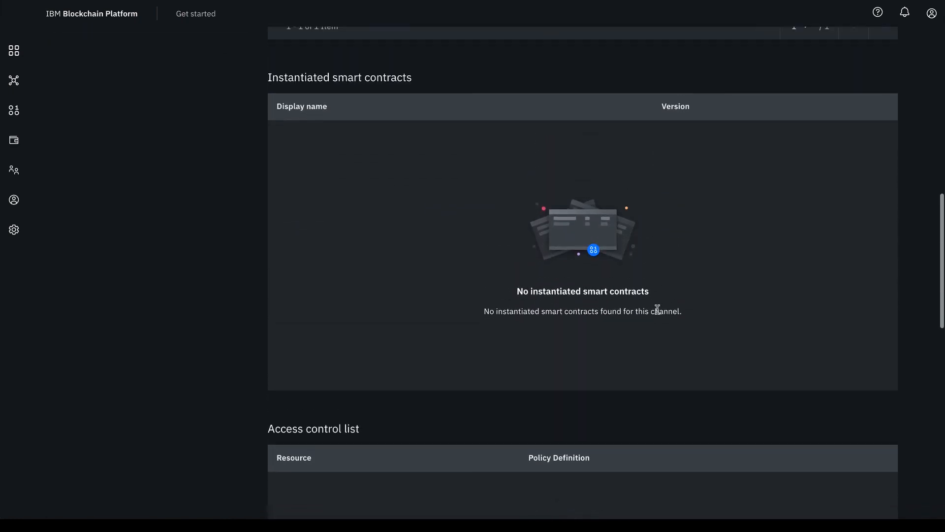
pyautogui.scroll(-6, 657, 308)
pyautogui.scroll(15, 656, 308)
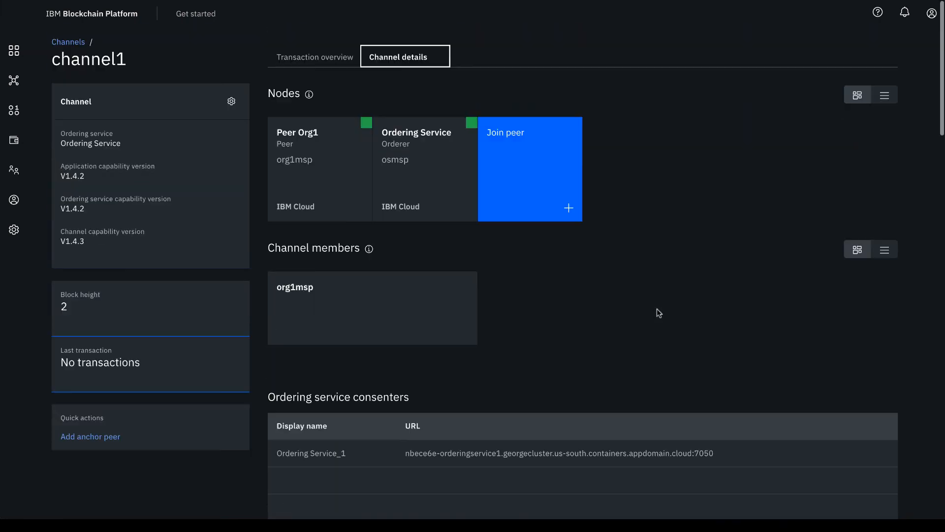
# Step: Examine channel1's update settings, including the advanced channel configuration with block cutting parameters and capabilities, and close them without sending a proposal
pyautogui.click(231, 101)
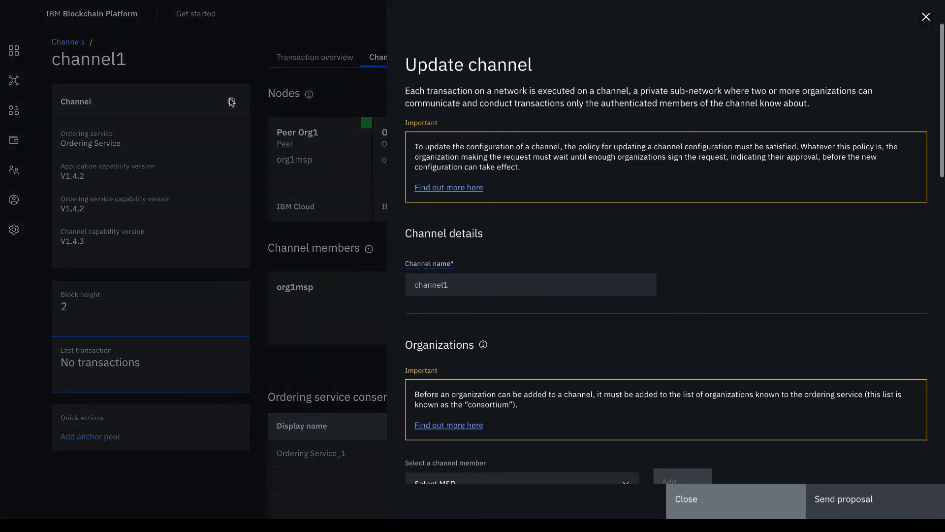
pyautogui.scroll(-7, 756, 320)
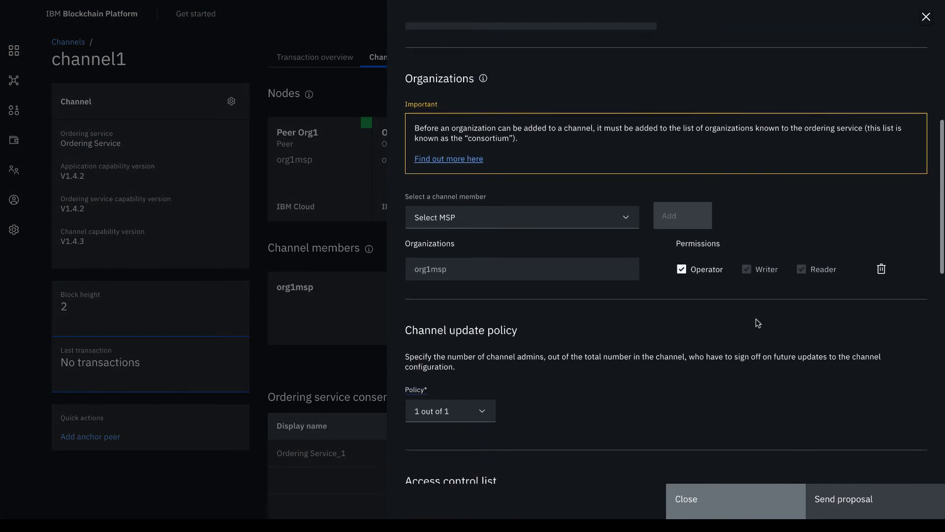
pyautogui.scroll(-3, 755, 319)
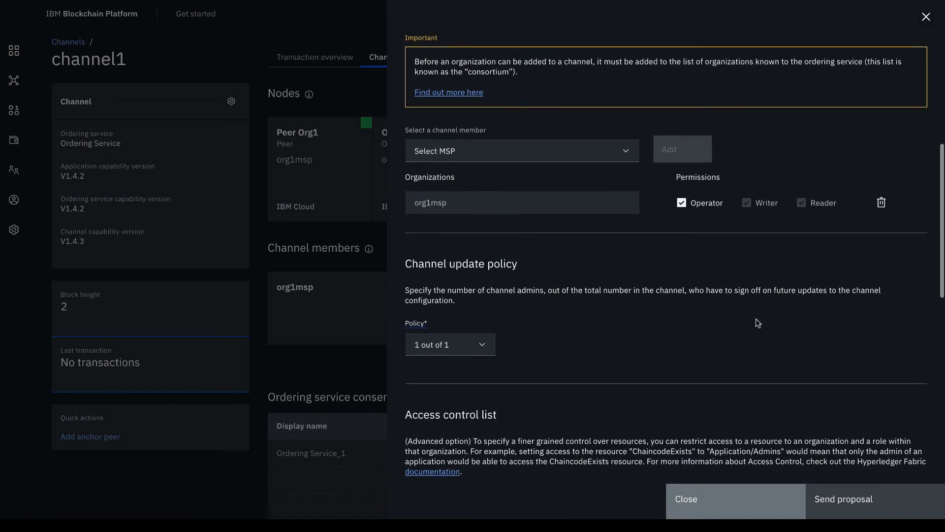
pyautogui.scroll(-8, 757, 323)
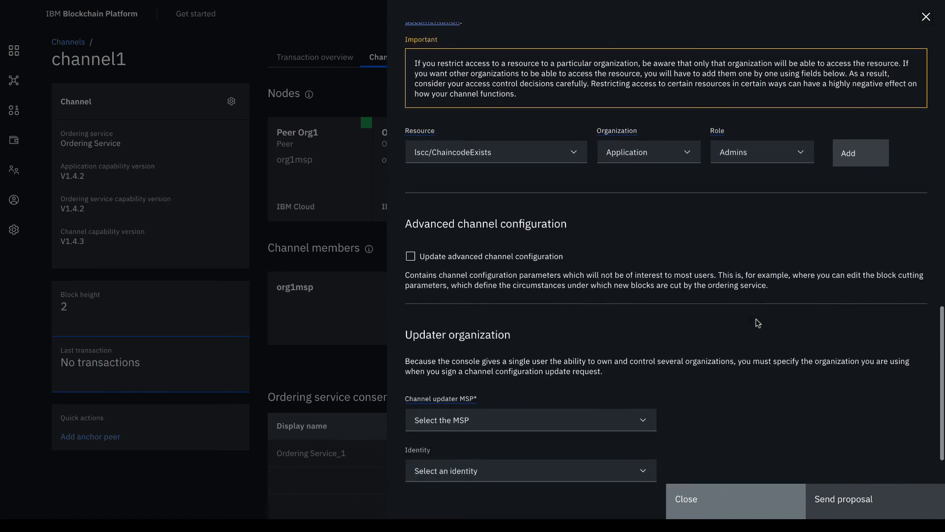
pyautogui.scroll(-1, 757, 320)
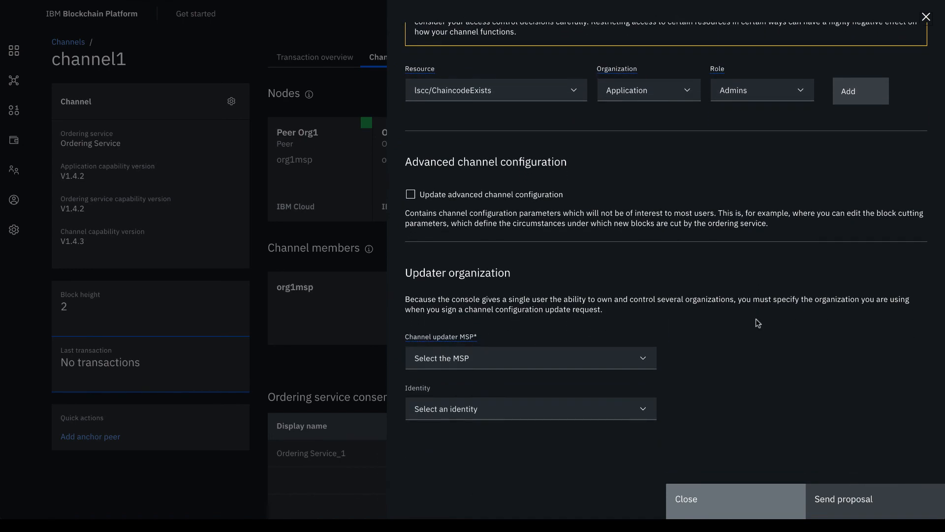
pyautogui.click(411, 194)
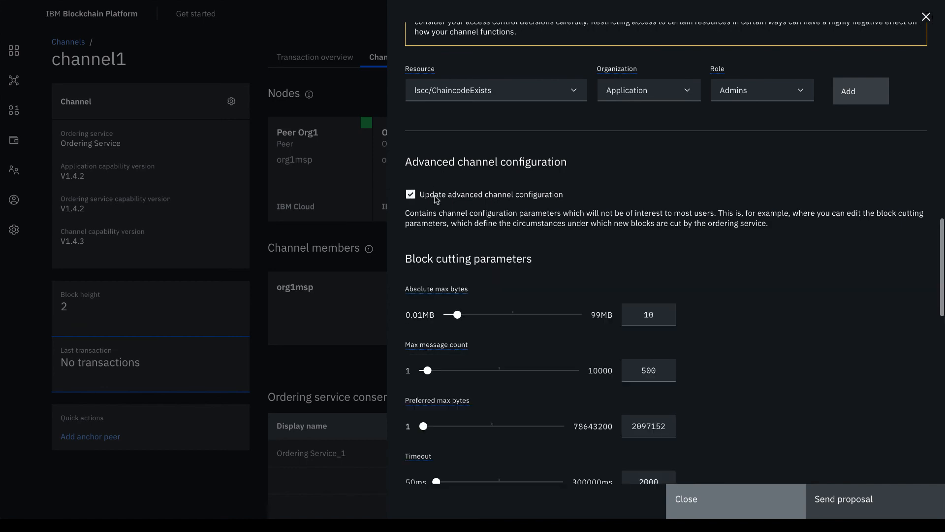
pyautogui.scroll(-3, 795, 364)
pyautogui.scroll(-10, 795, 363)
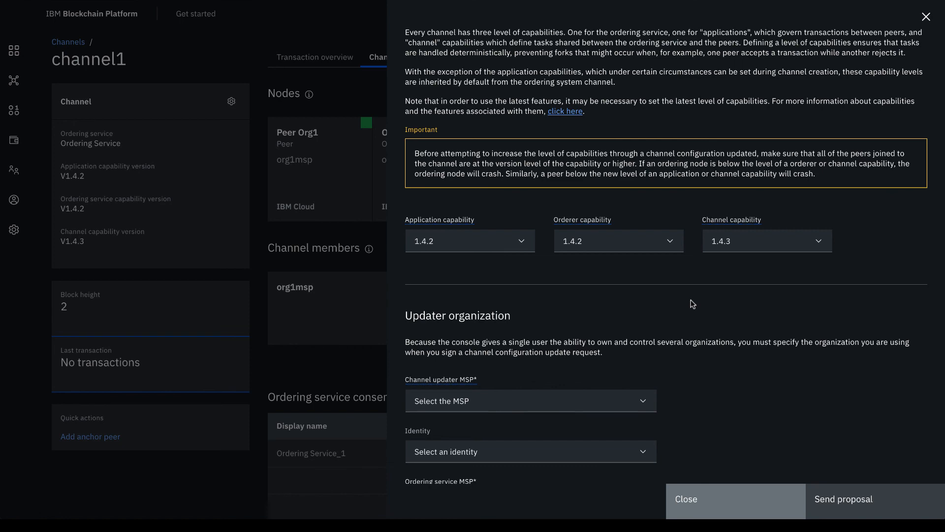
pyautogui.click(926, 19)
# Step: Check the rest of channel1's details down to its anchor peers, and return to the Nodes overview
pyautogui.scroll(-10, 621, 305)
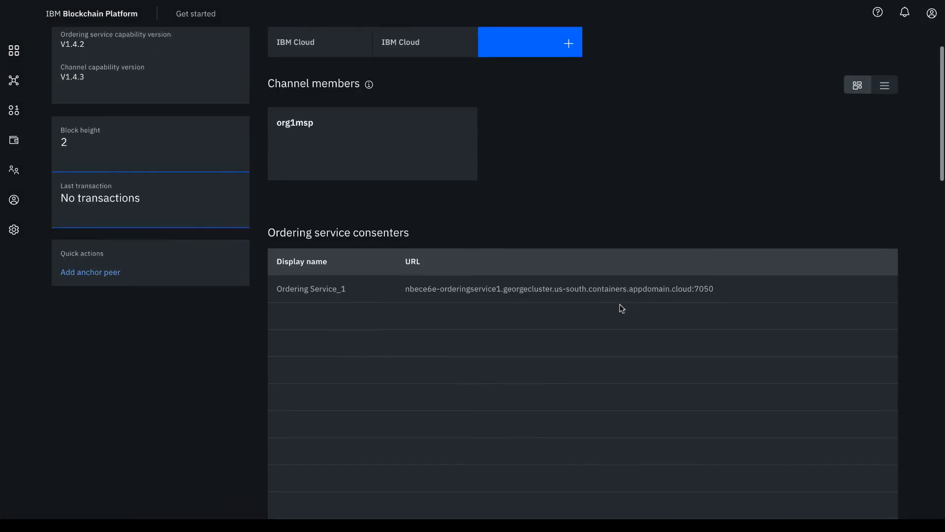
pyautogui.scroll(-3, 622, 308)
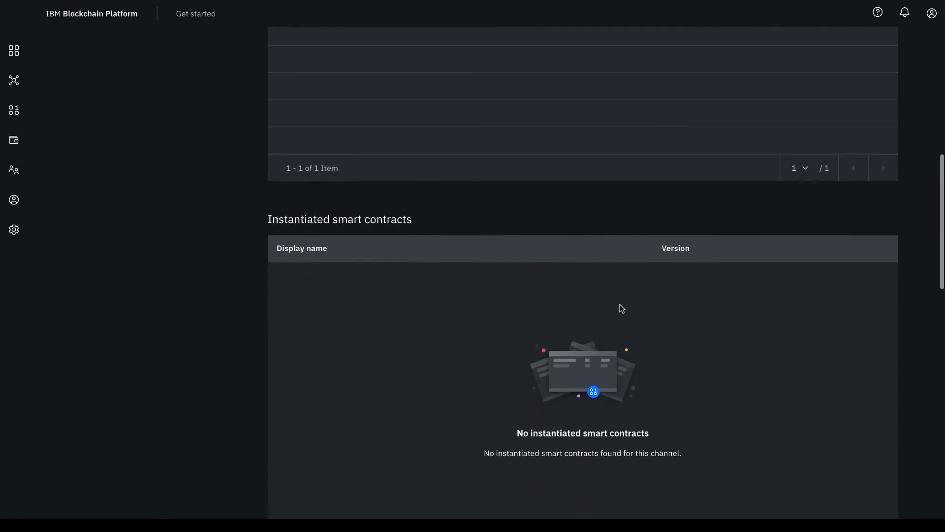
pyautogui.scroll(-15, 622, 308)
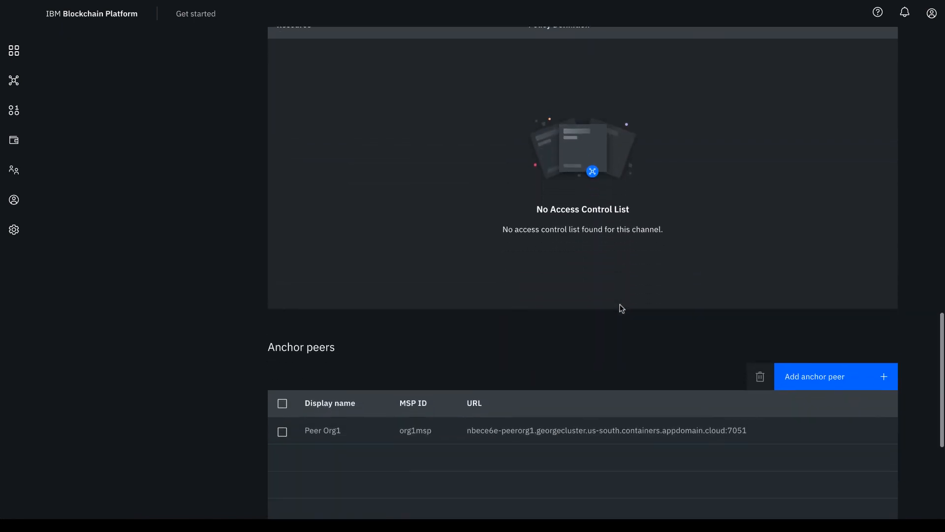
pyautogui.scroll(20, 621, 308)
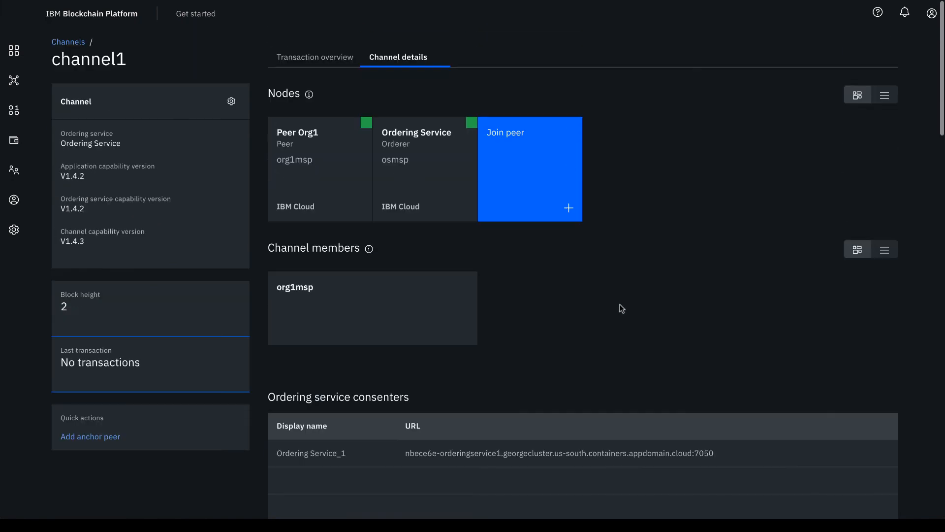
pyautogui.click(14, 51)
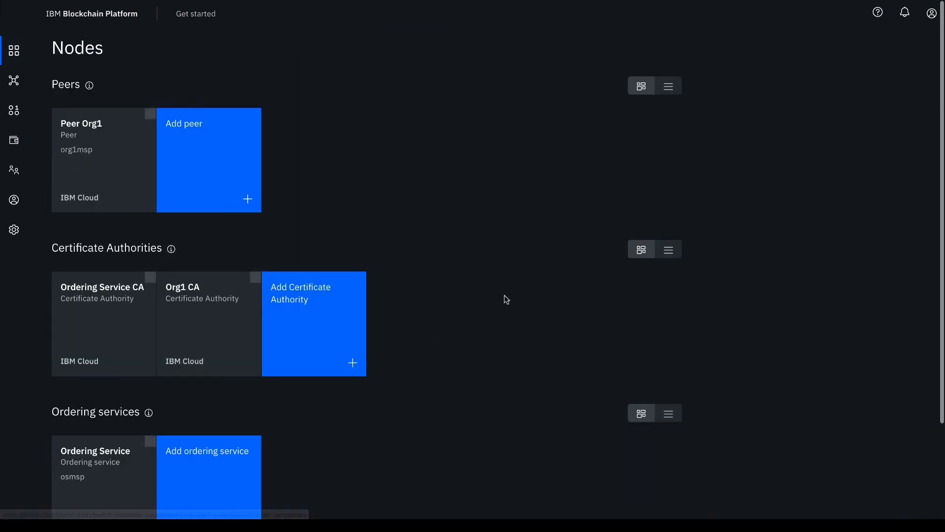